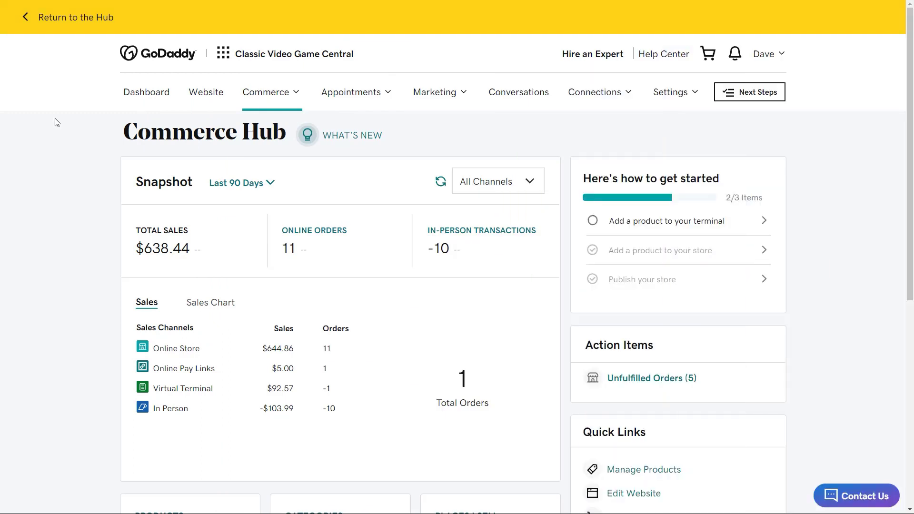
Go to the Catalogs page under Commerce's In Person & POS area.
left_click(251, 97)
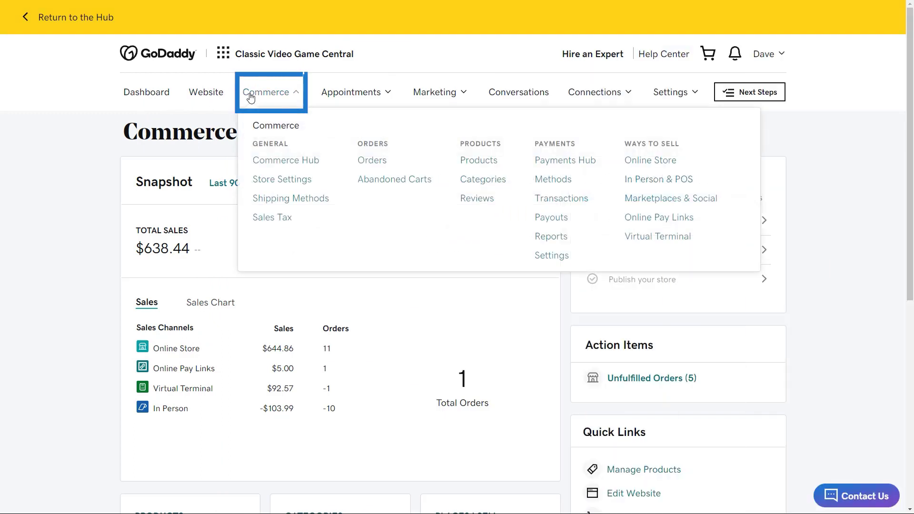
left_click(640, 185)
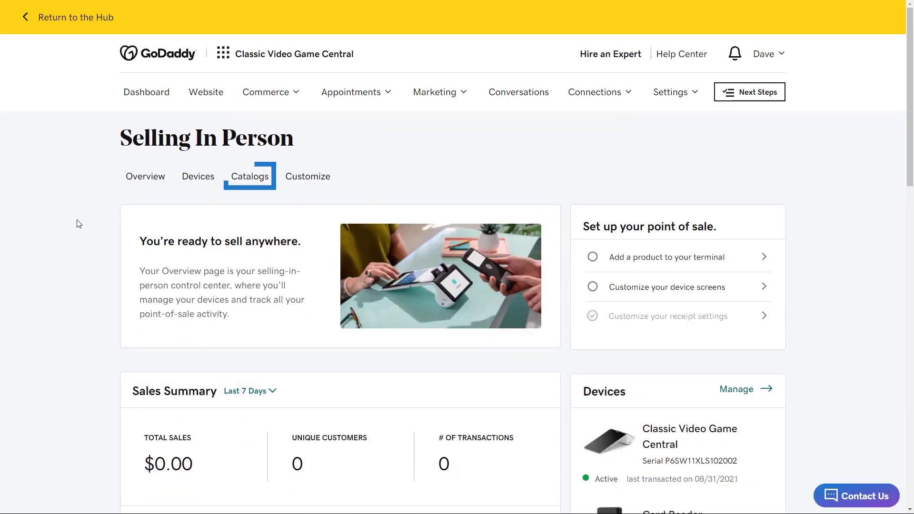
left_click(237, 189)
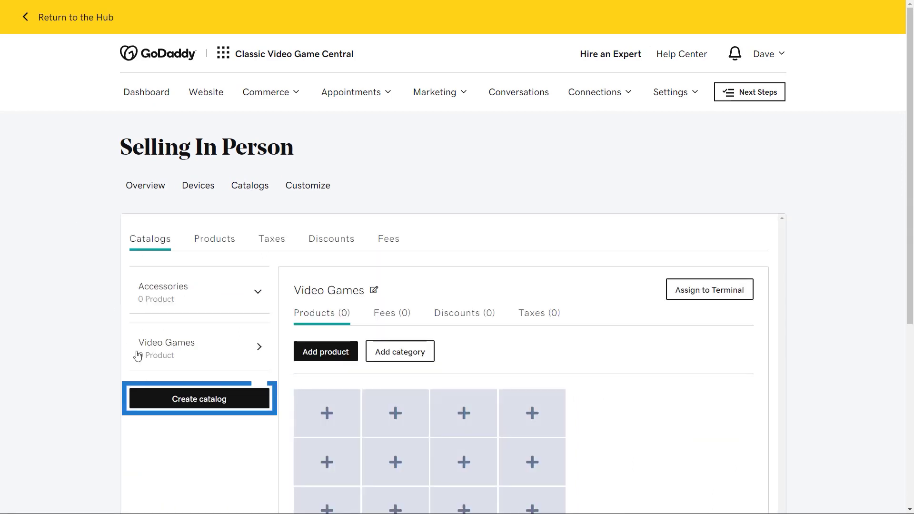
Create a new catalog named Apparel, then go to the in-person Products list.
left_click(180, 400)
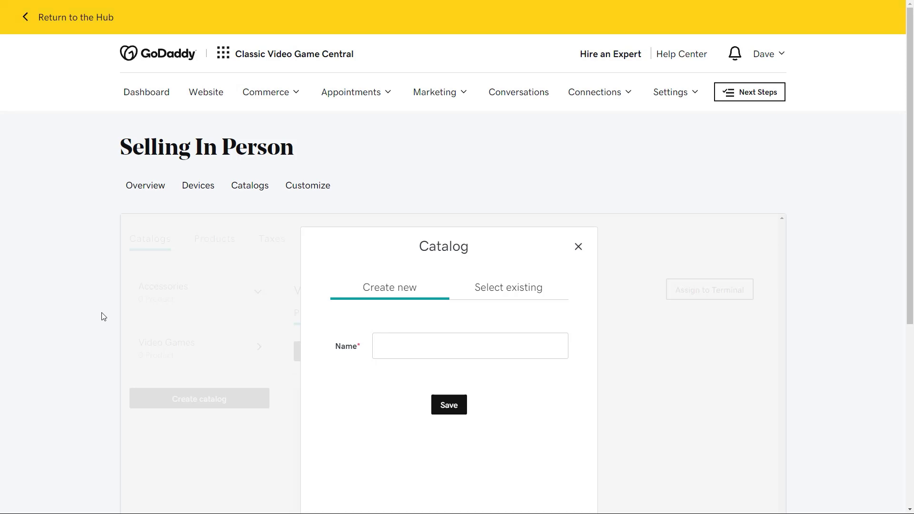
left_click(379, 344)
type("Apparel")
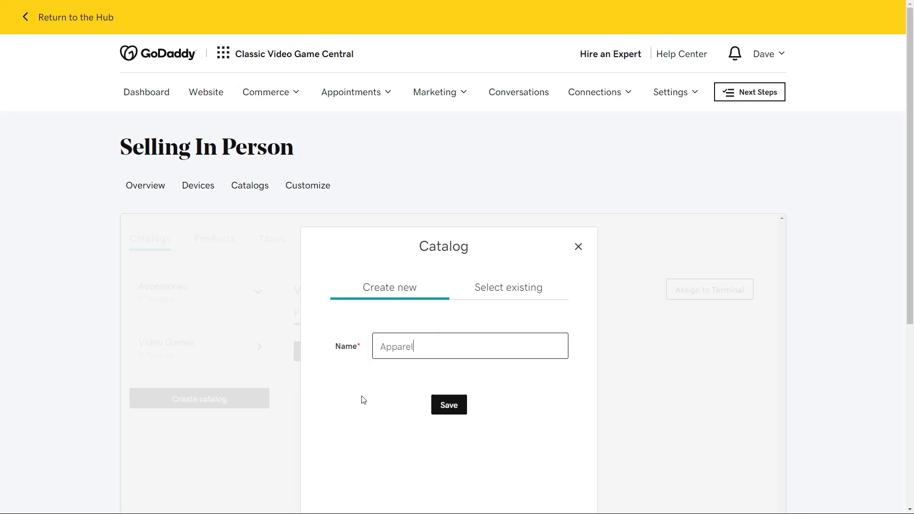
left_click(448, 405)
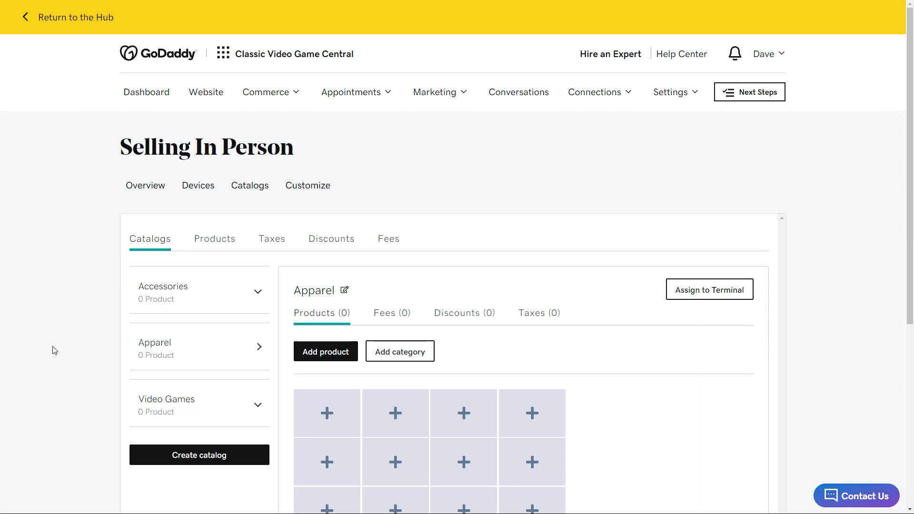
left_click(204, 242)
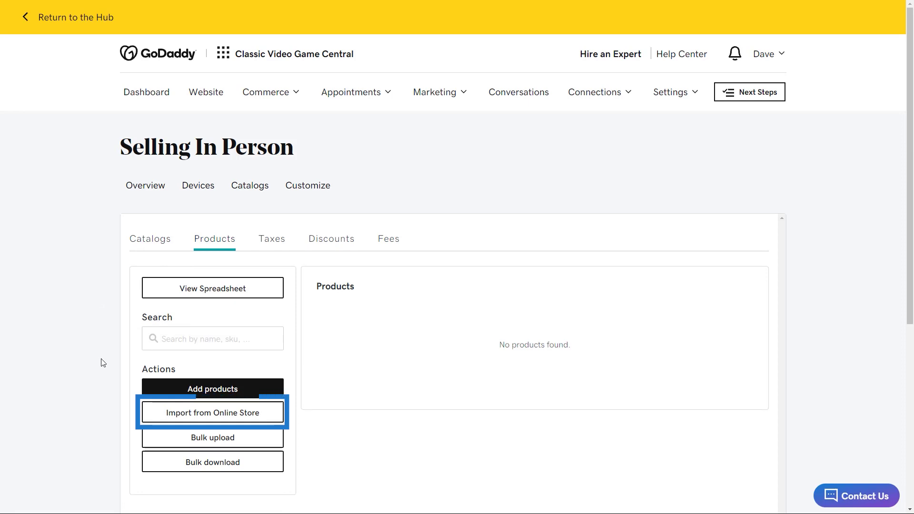
Import the Black T-Shirt ($19.99) from the online store into the in-person products.
left_click(146, 411)
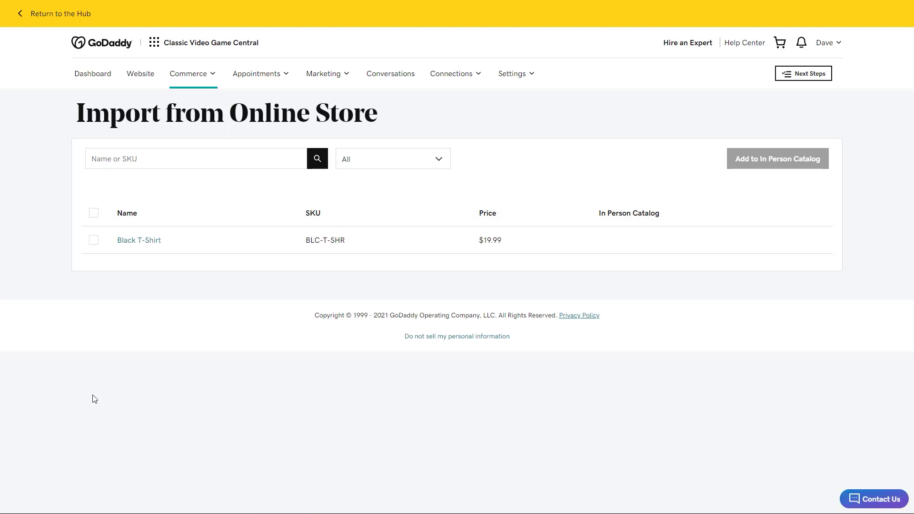
left_click(94, 244)
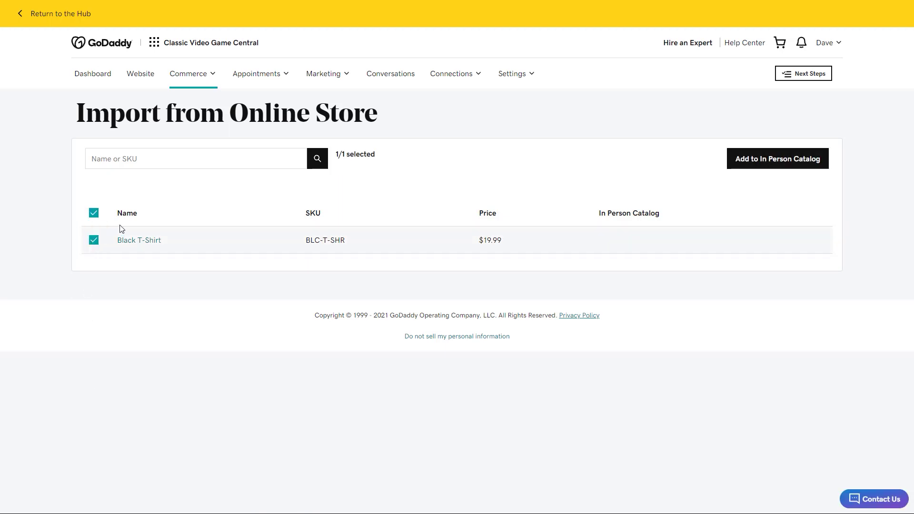
left_click(741, 161)
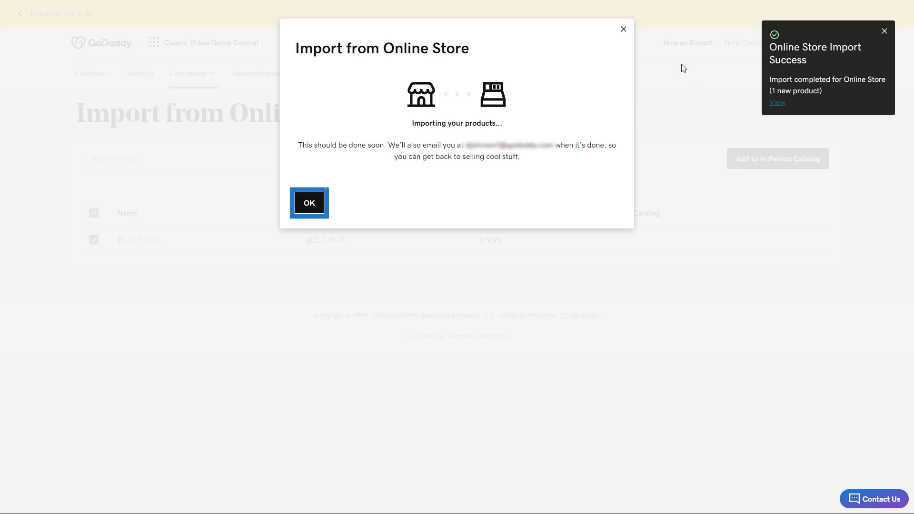
left_click(306, 210)
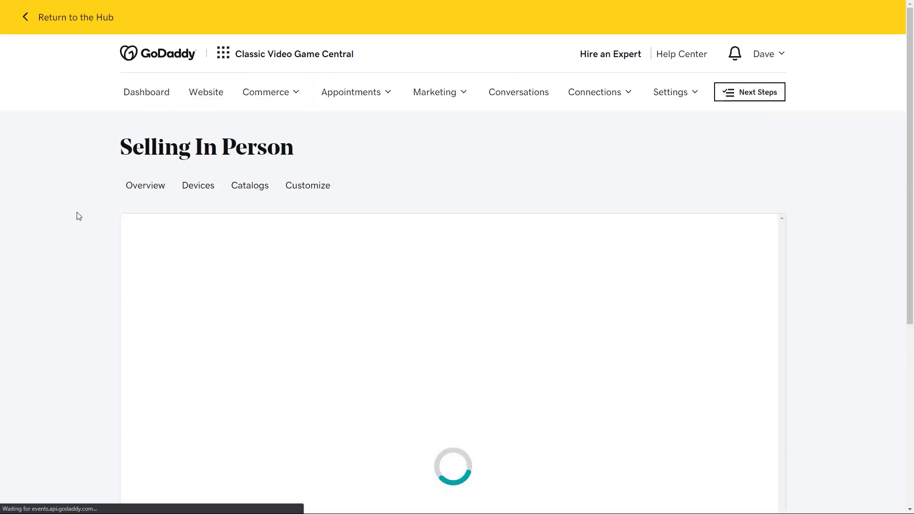
Add each Black T-Shirt size, from 2XL through XL, to the Apparel catalog.
scroll(65, 162, "down", 5)
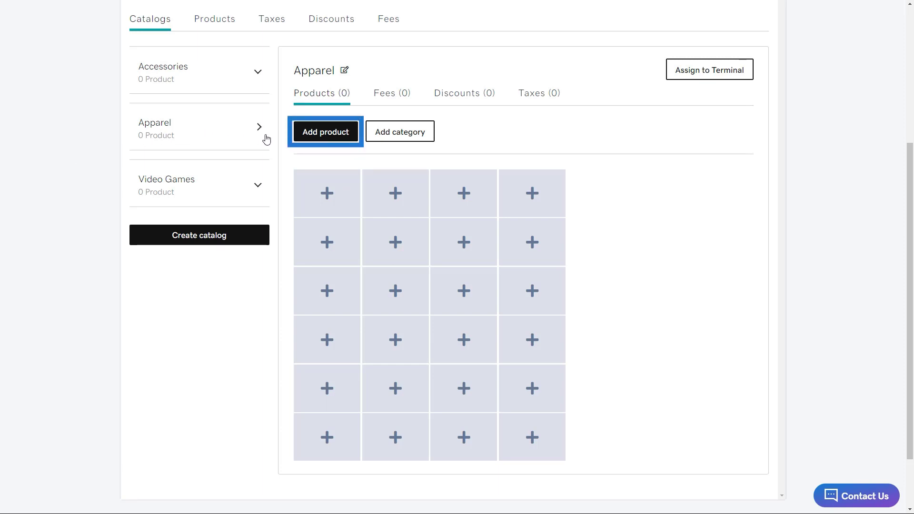
left_click(320, 136)
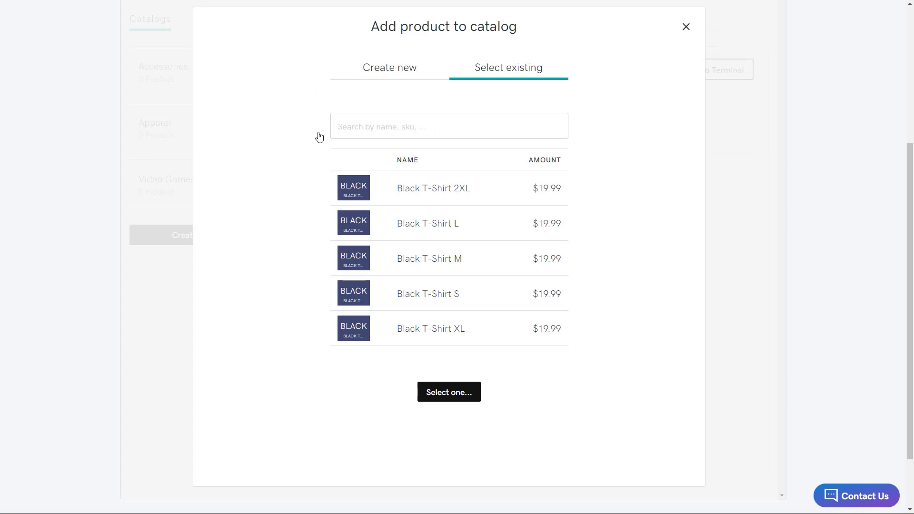
left_click(342, 185)
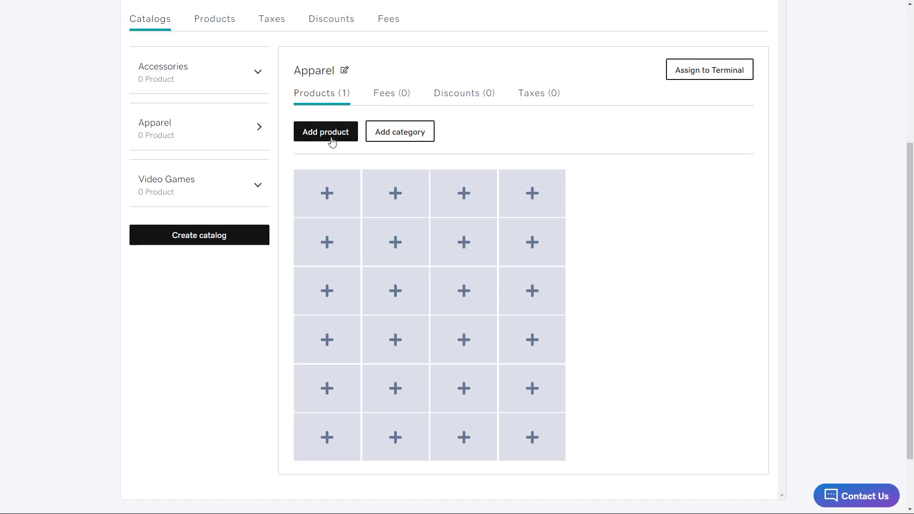
left_click(330, 136)
left_click(338, 192)
left_click(327, 136)
left_click(348, 188)
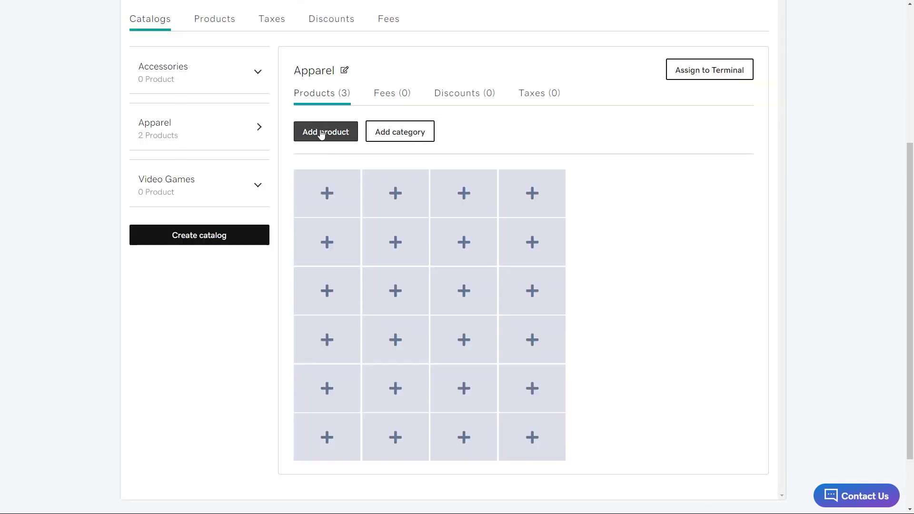
left_click(323, 133)
left_click(344, 190)
left_click(326, 133)
left_click(347, 191)
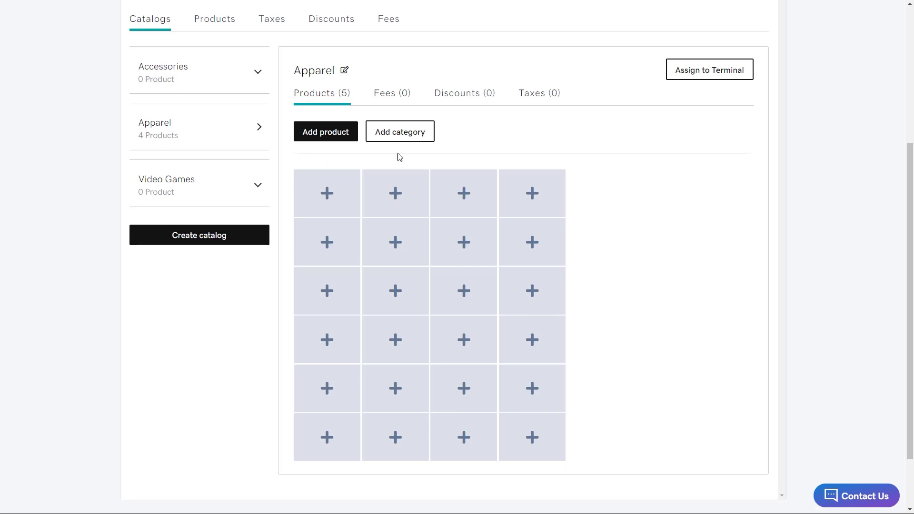
left_click(678, 72)
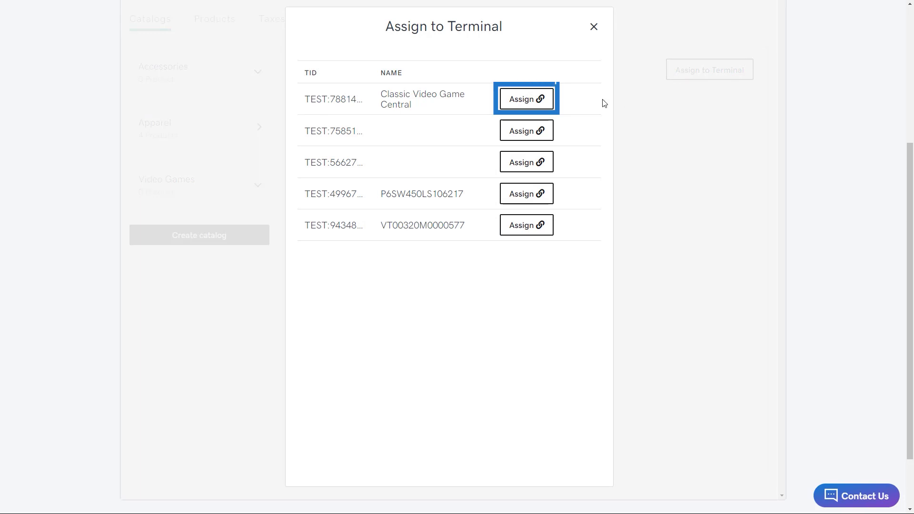
Assign Apparel to the Classic Video Game Central terminal and reload its five-shirt grid.
left_click(525, 106)
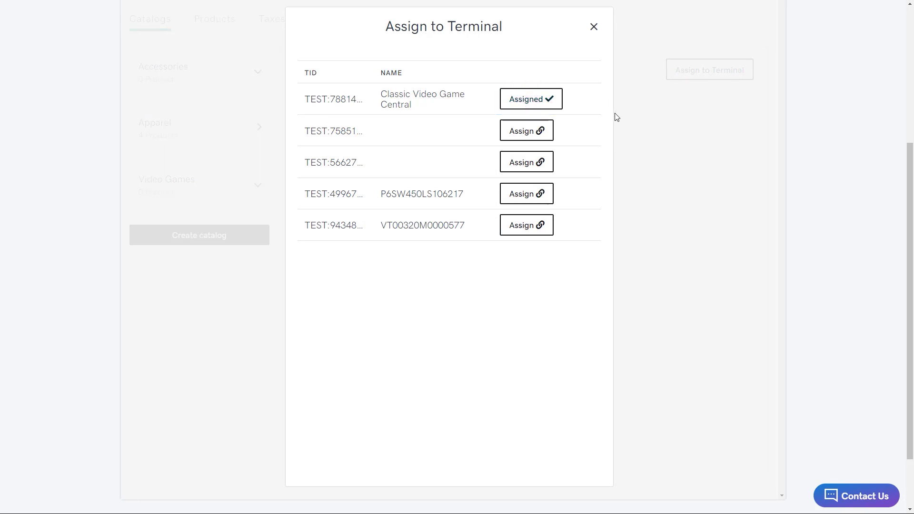
left_click(595, 28)
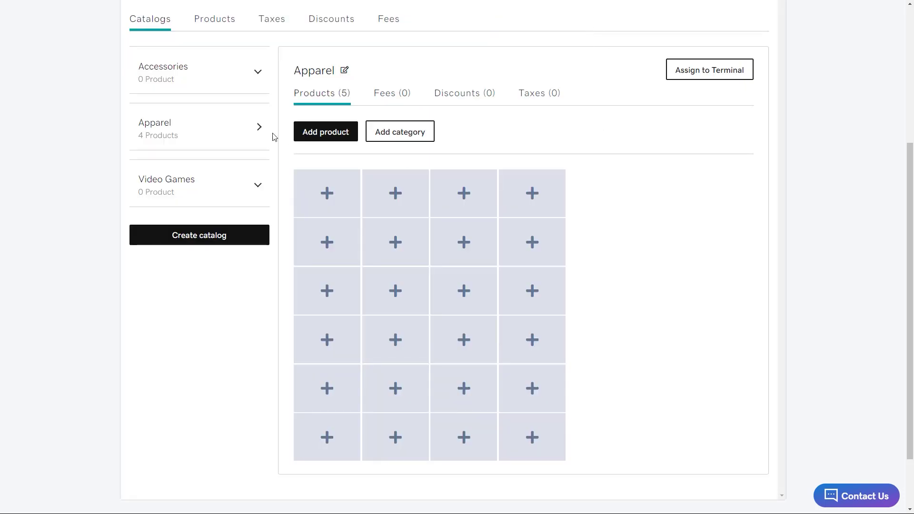
left_click(245, 131)
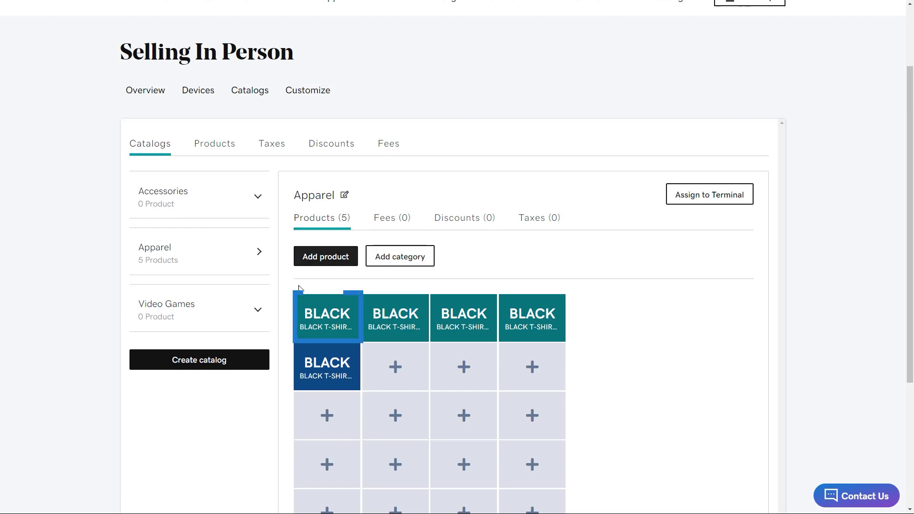
Replace the Black T-Shirt 2XL tile's BLACK short code with B-2XL and save.
left_click(303, 317)
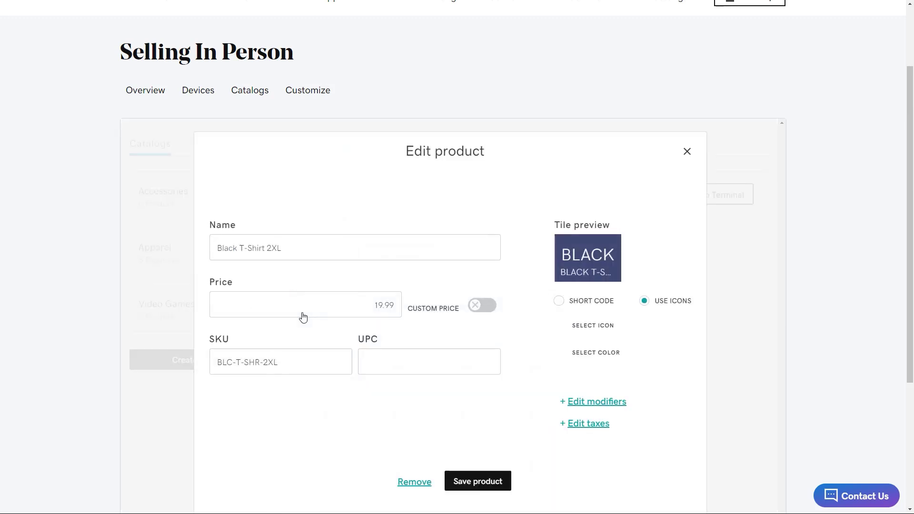
left_click(595, 274)
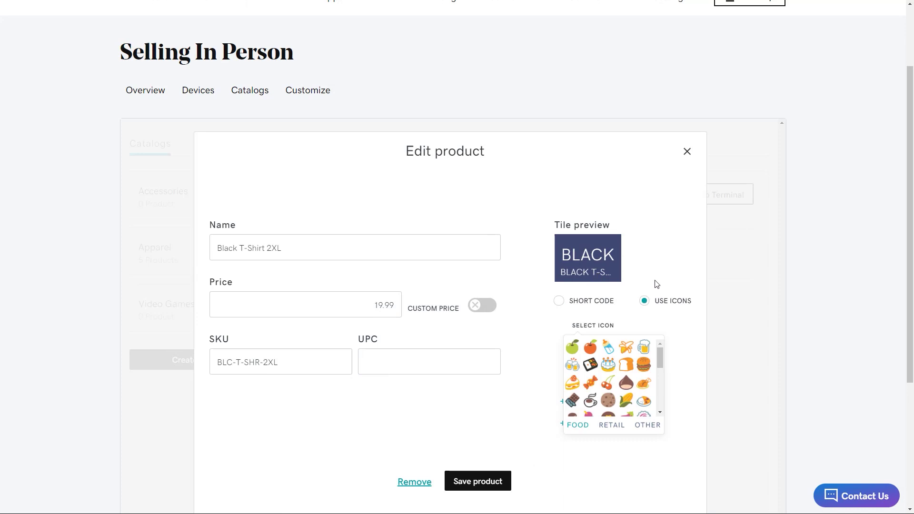
mouse_move(660, 365)
left_mouse_down()
mouse_move(669, 389)
mouse_move(664, 367)
left_mouse_up()
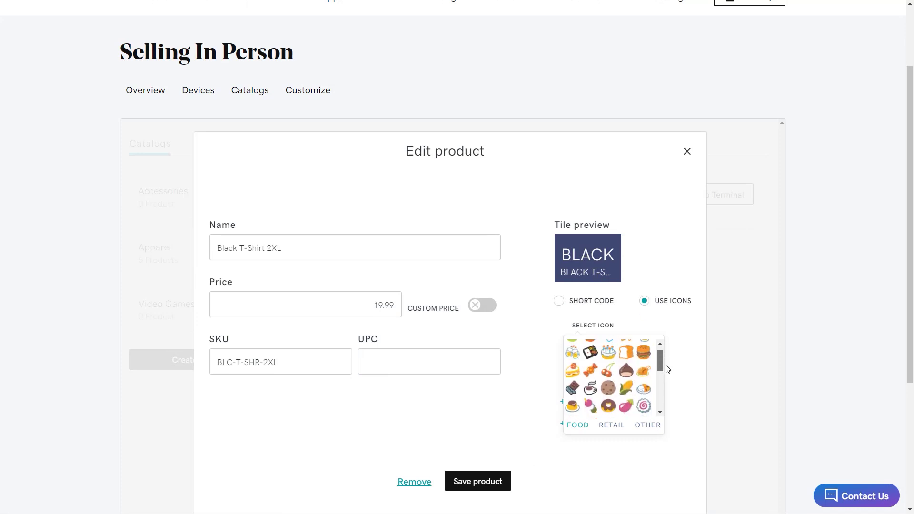
left_click(613, 427)
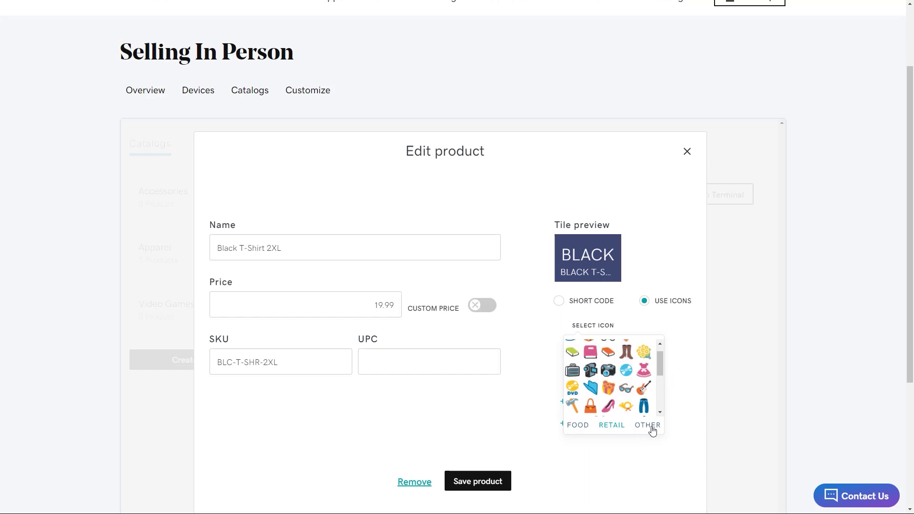
left_click(652, 428)
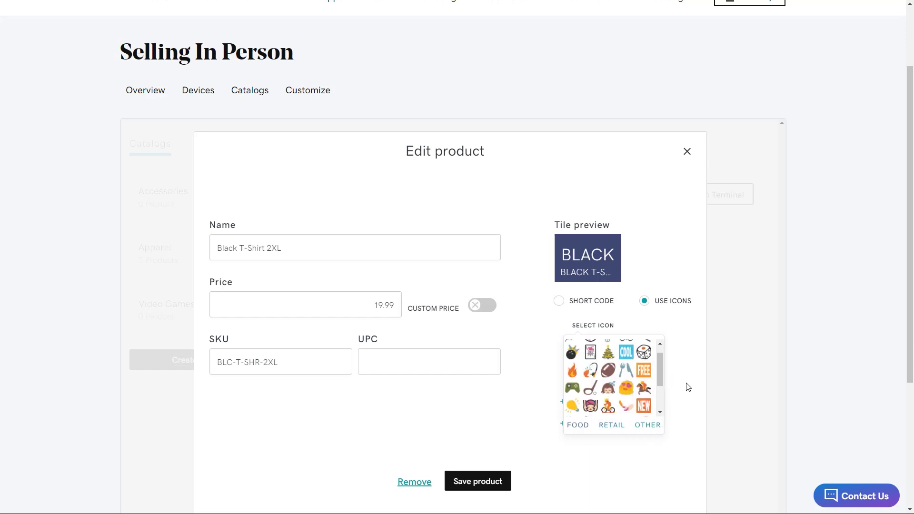
left_click(582, 304)
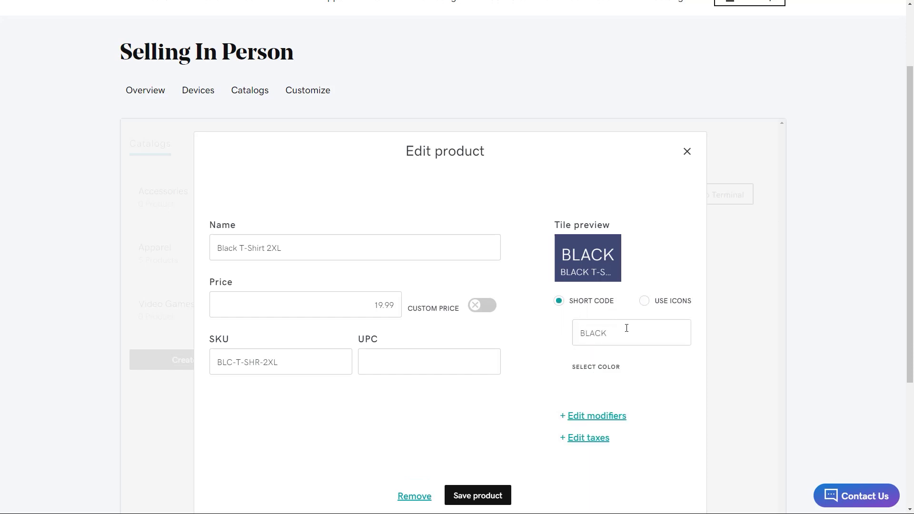
left_click_drag(631, 333, 560, 337)
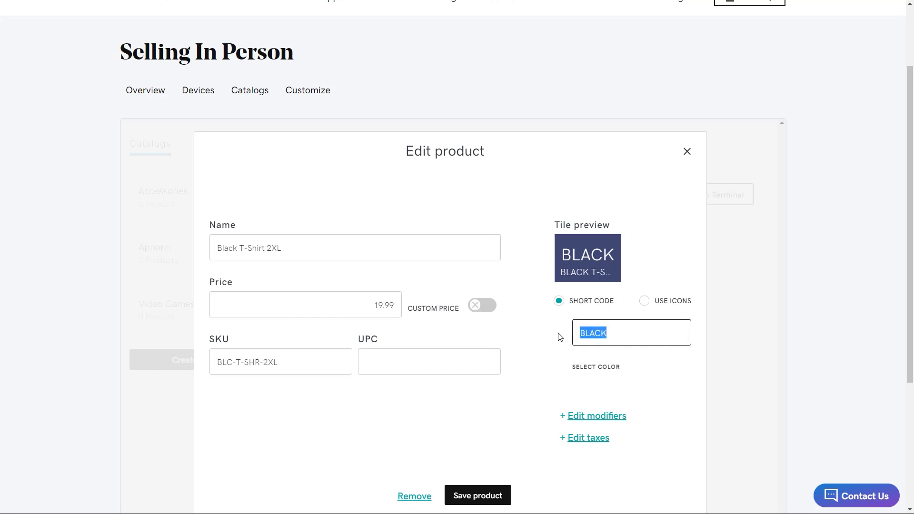
type("B-2XL")
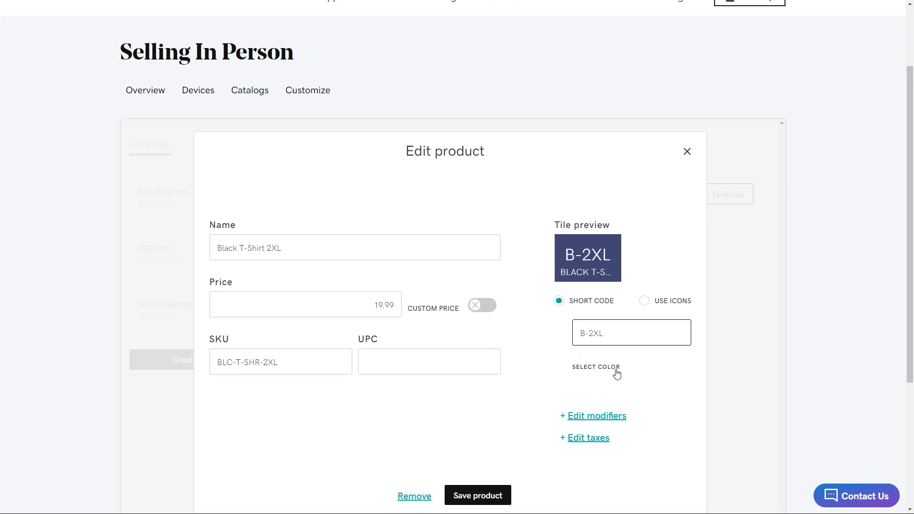
left_click(651, 372)
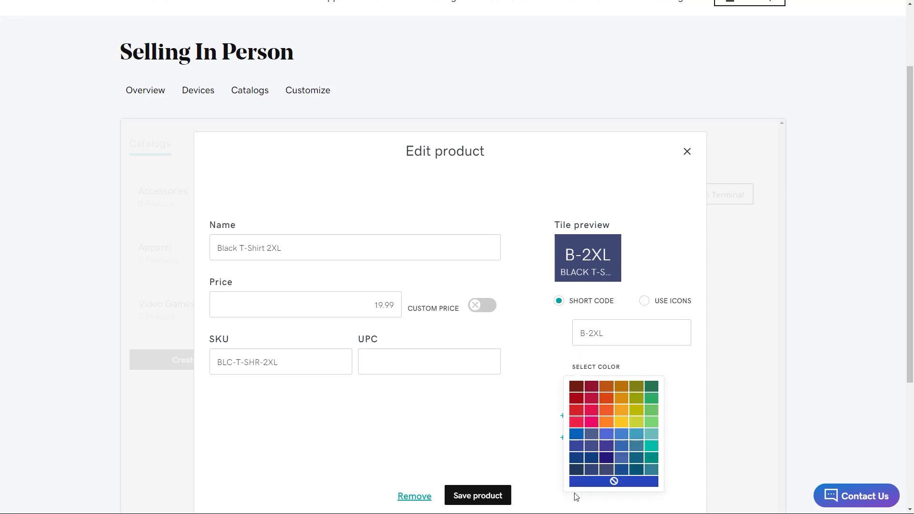
left_click(502, 496)
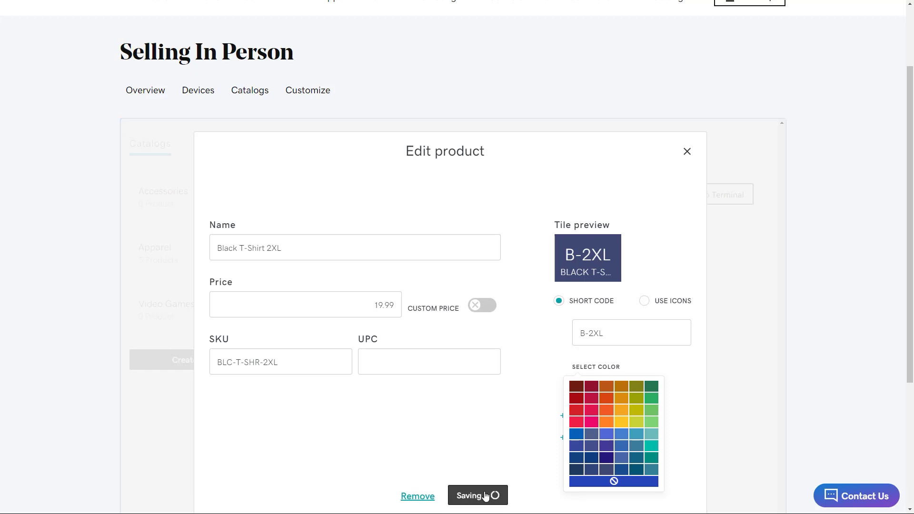
Give the XL, S and L shirts the short codes B-XL, B-S and B-L.
left_click(563, 356)
type("B-XL")
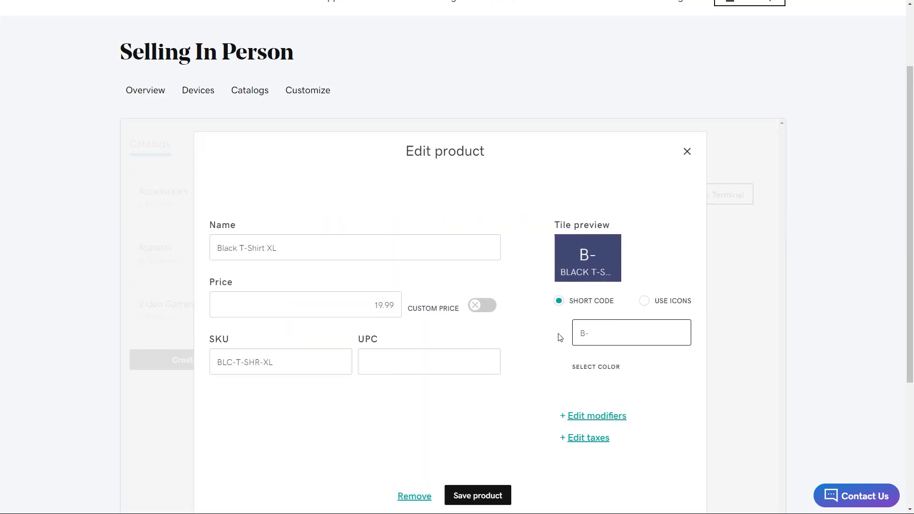
key("Return")
left_click(493, 328)
type("B-S")
key("Return")
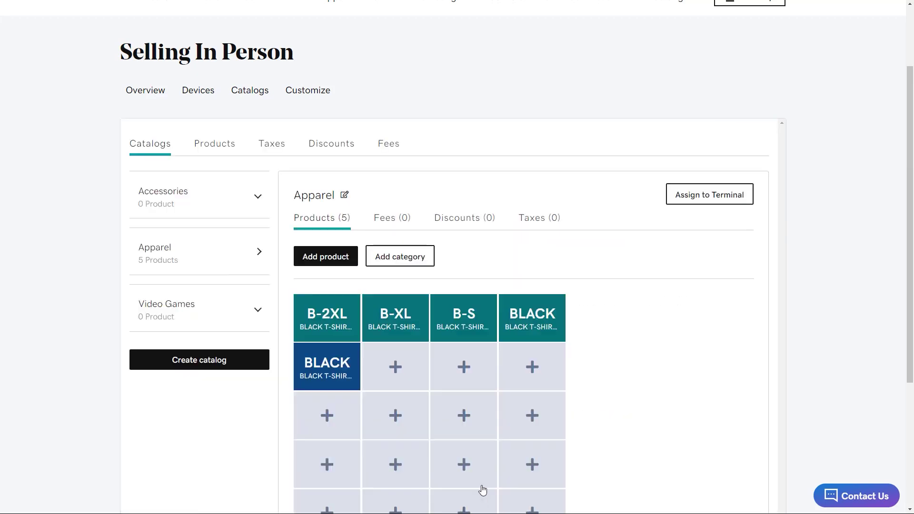
left_click(536, 317)
type("B-L")
key("Return")
left_click(327, 367)
Save the M shirt's short code as B-M and pick the Apparel catalog on the terminal.
type("B-M")
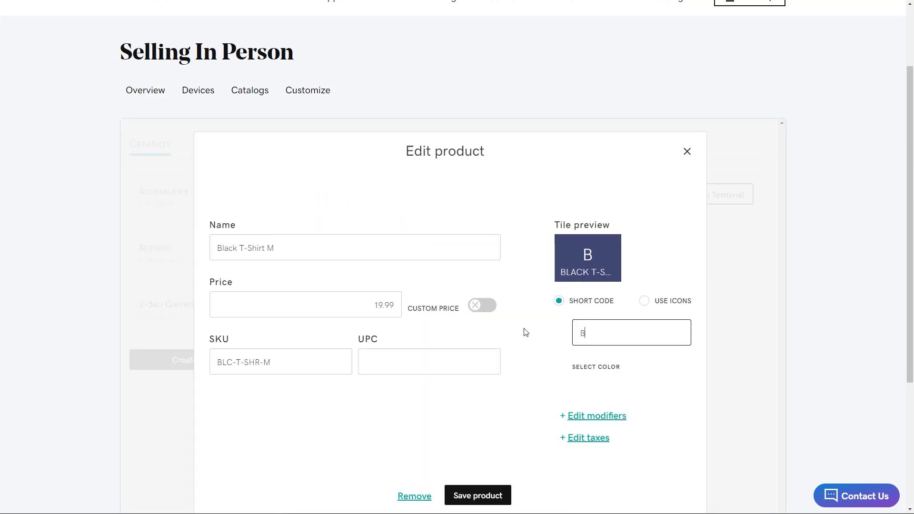
left_click(475, 496)
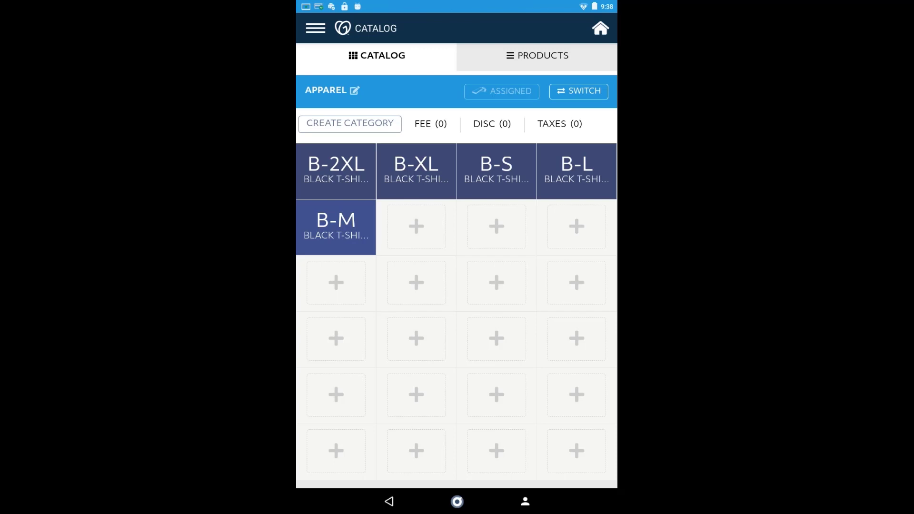
left_click(579, 91)
left_click(586, 133)
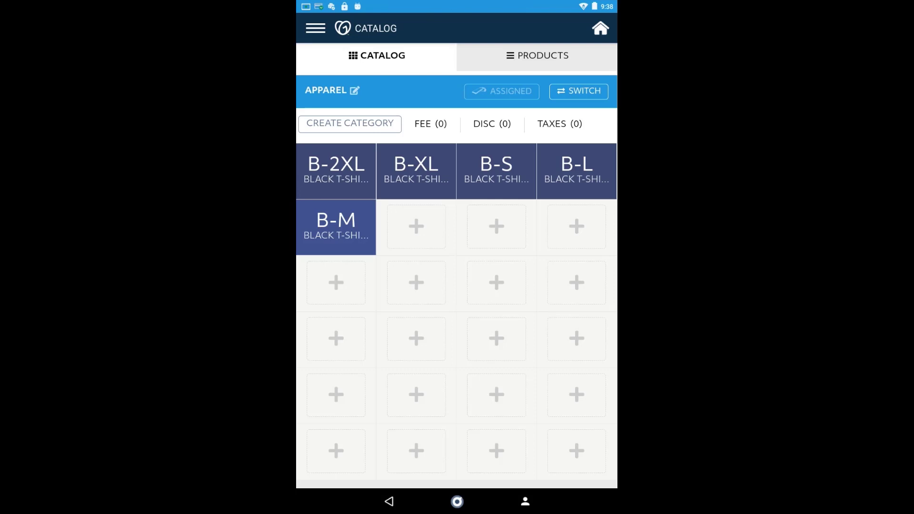
Inspect B-2XL's icon, colour and modifier options, then close it without changes.
left_click(336, 171)
left_click(555, 169)
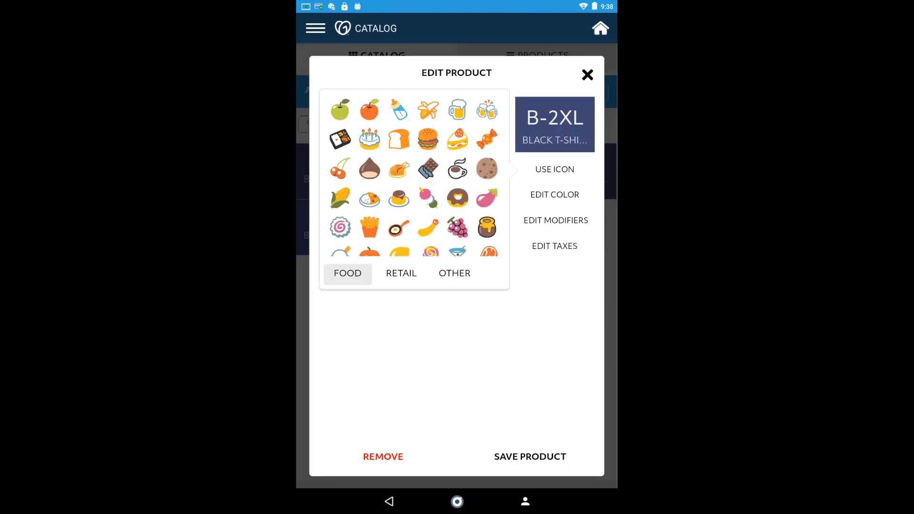
left_click(555, 195)
left_click(555, 220)
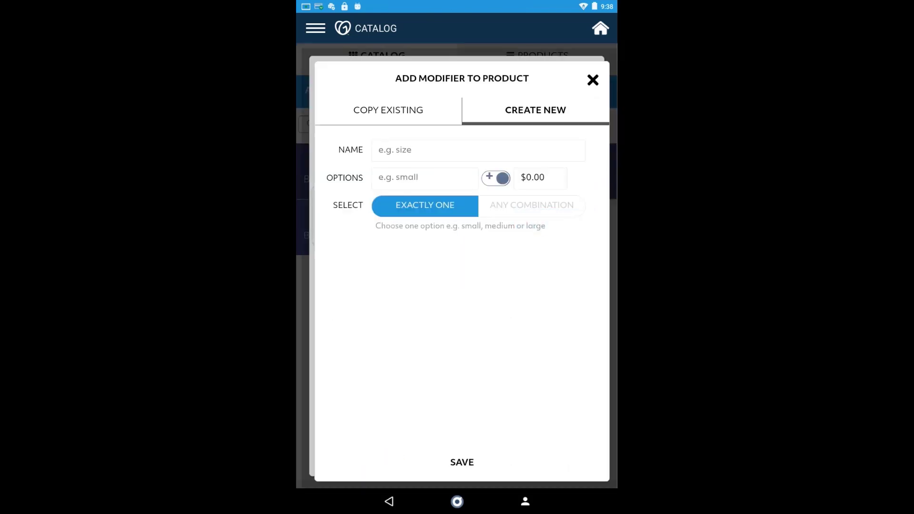
key("Escape")
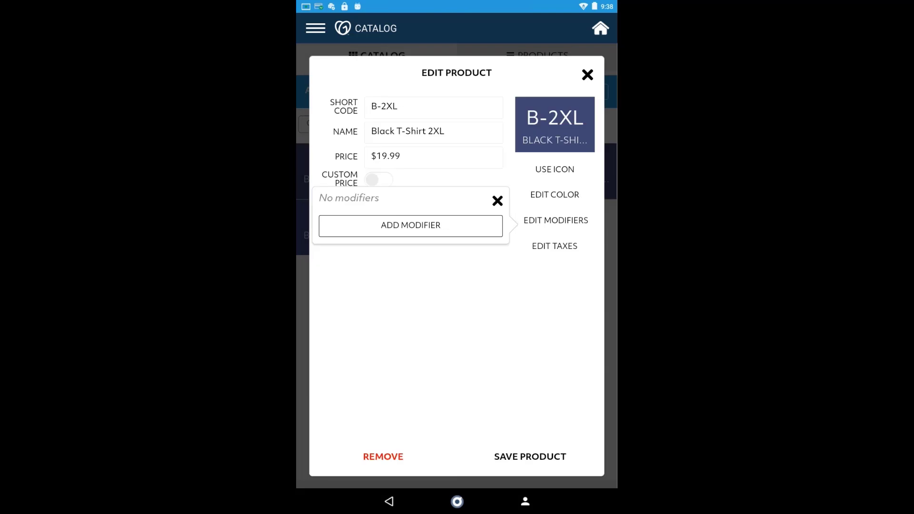
key("Escape")
key("Escape")
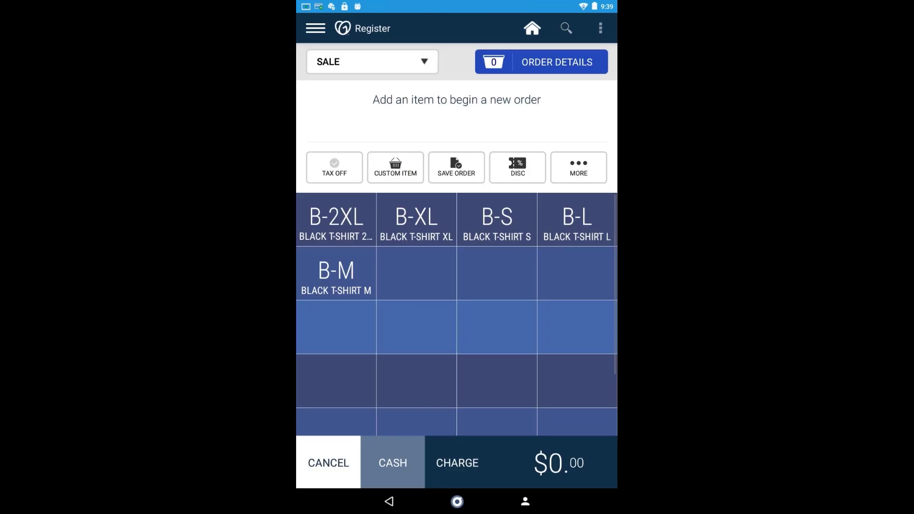
Add one Black T-Shirt 2XL at $19.99 to the sale with the B-2XL tile.
left_click(337, 224)
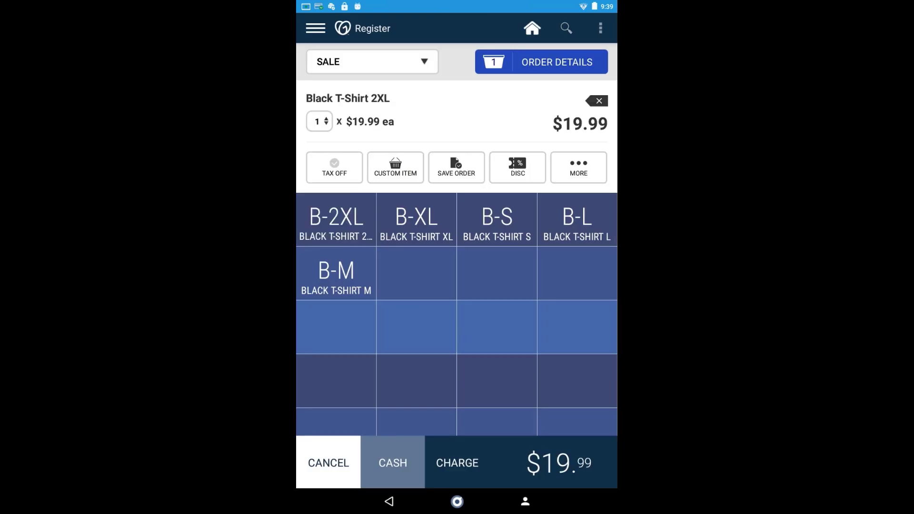